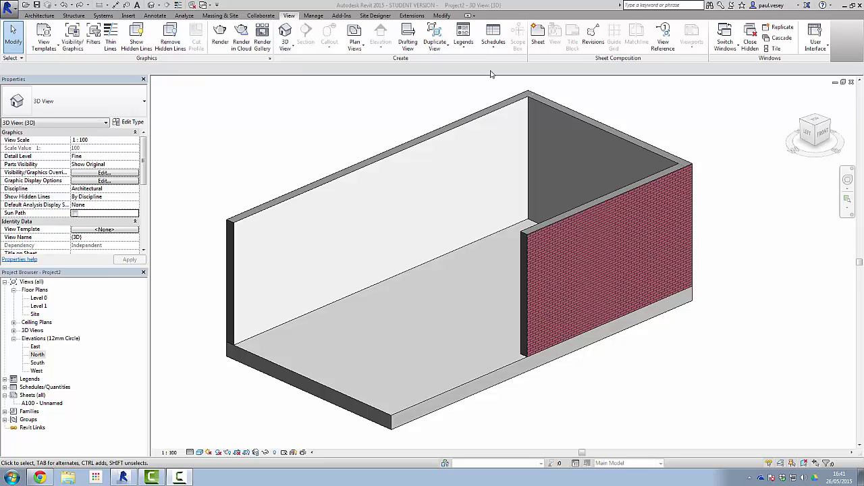
# Create a new Material Takeoff for the Walls category in the New Construction phase.
pyautogui.click(495, 48)
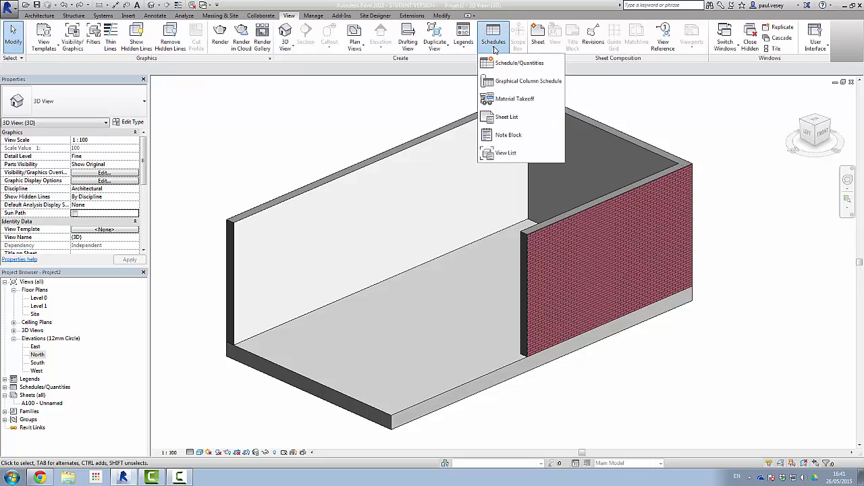
pyautogui.click(510, 101)
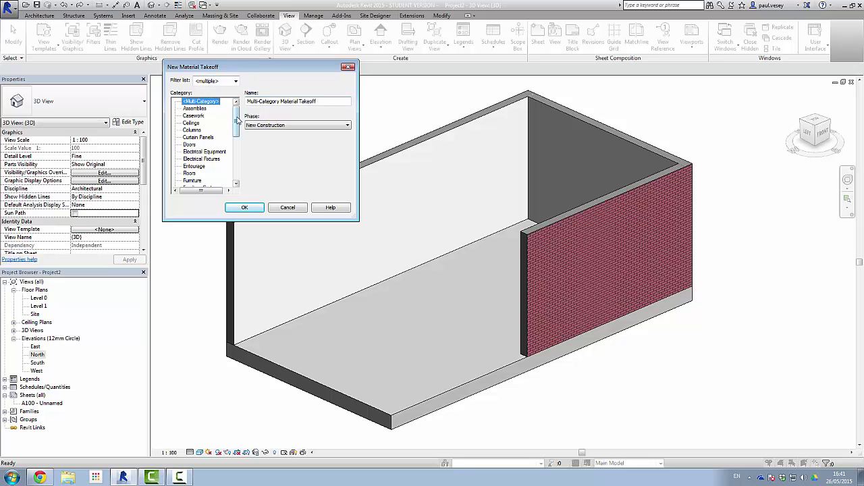
pyautogui.scroll(-1, 237, 129)
pyautogui.moveTo(236, 129); pyautogui.dragTo(236, 164)
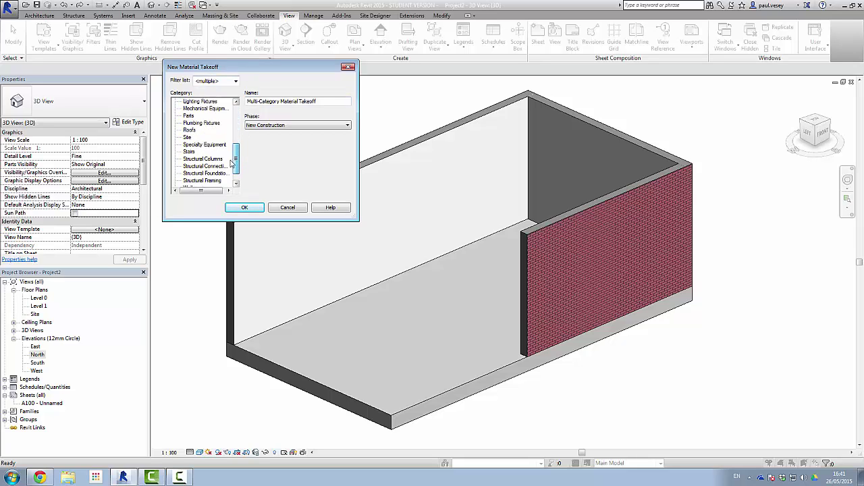
pyautogui.click(190, 173)
pyautogui.click(251, 103)
pyautogui.click(261, 126)
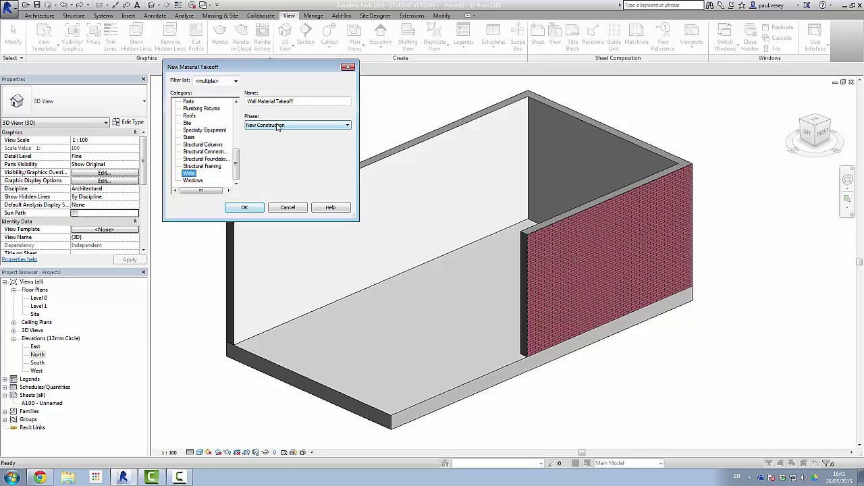
pyautogui.click(244, 208)
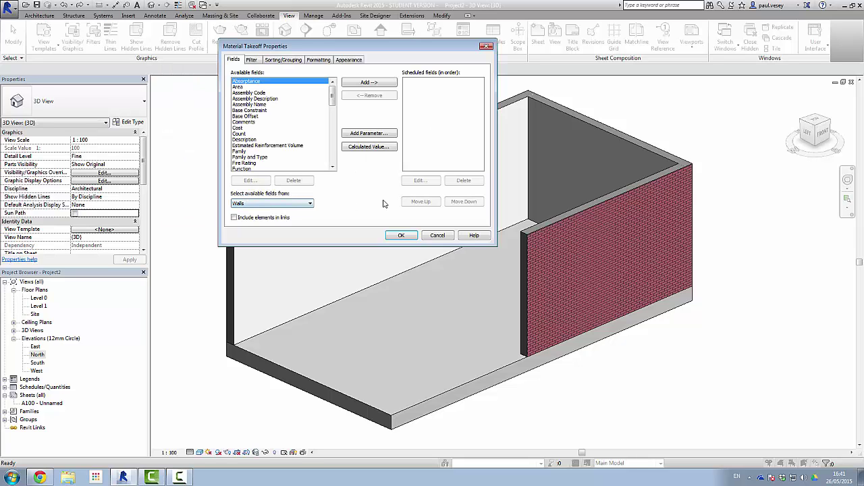
# Add Family and Type, Material: Name, Material: Area and Material: Volume as scheduled fields.
pyautogui.moveTo(332, 100); pyautogui.dragTo(332, 112)
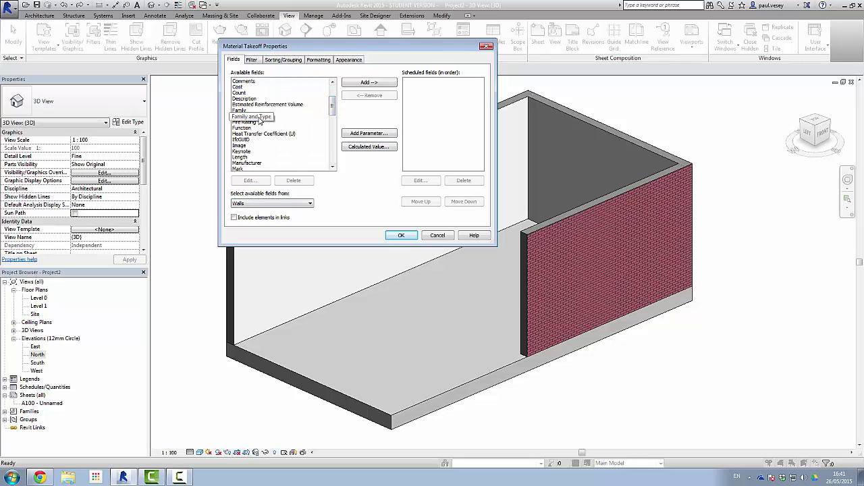
pyautogui.doubleClick(260, 118)
pyautogui.moveTo(334, 110); pyautogui.dragTo(334, 129)
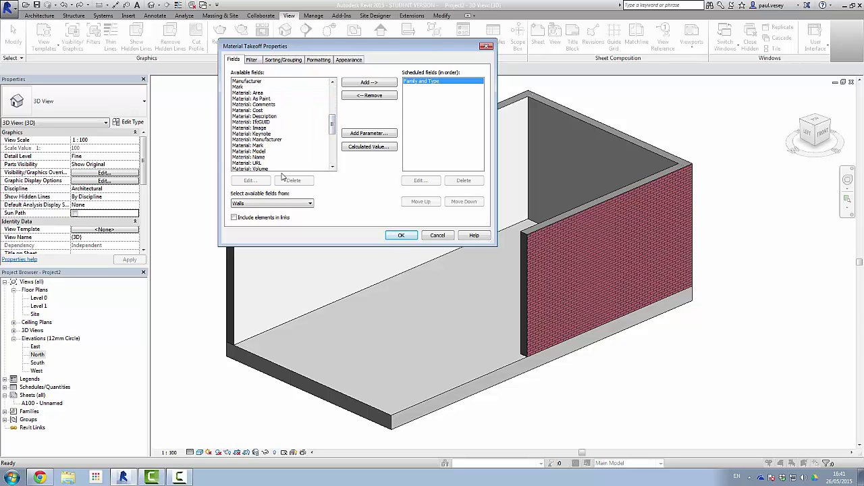
pyautogui.doubleClick(257, 158)
pyautogui.doubleClick(261, 93)
pyautogui.doubleClick(261, 157)
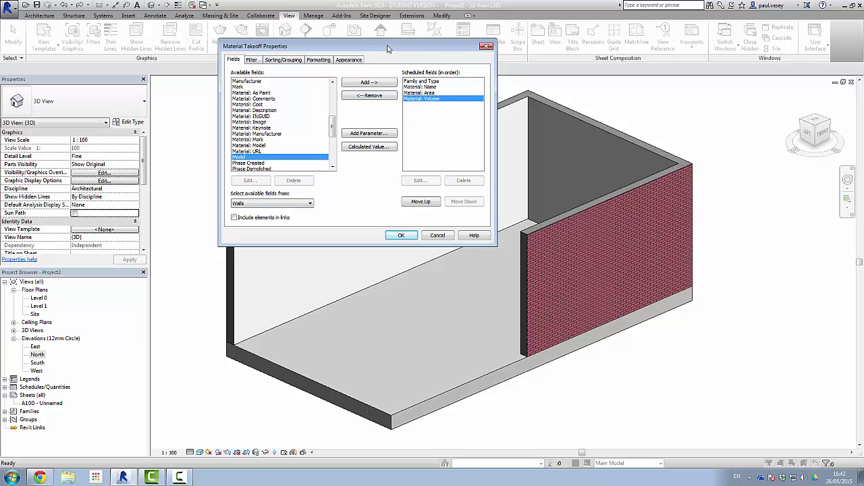
pyautogui.moveTo(388, 54); pyautogui.dragTo(382, 52)
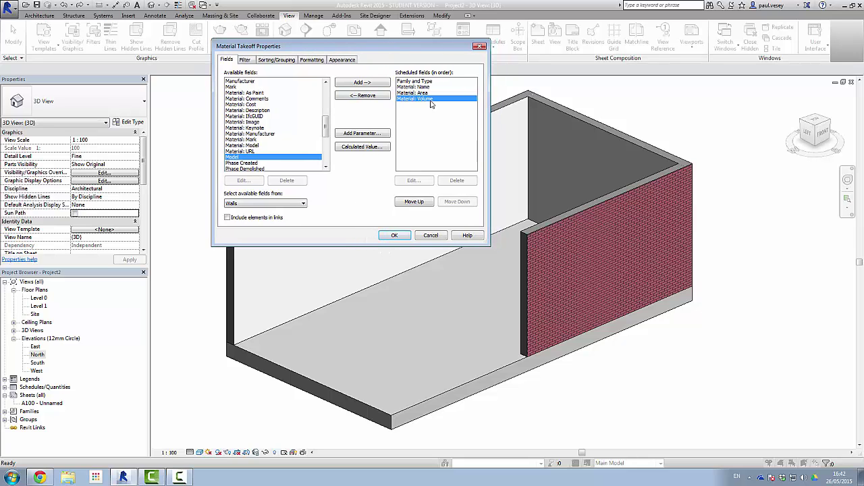
pyautogui.click(394, 235)
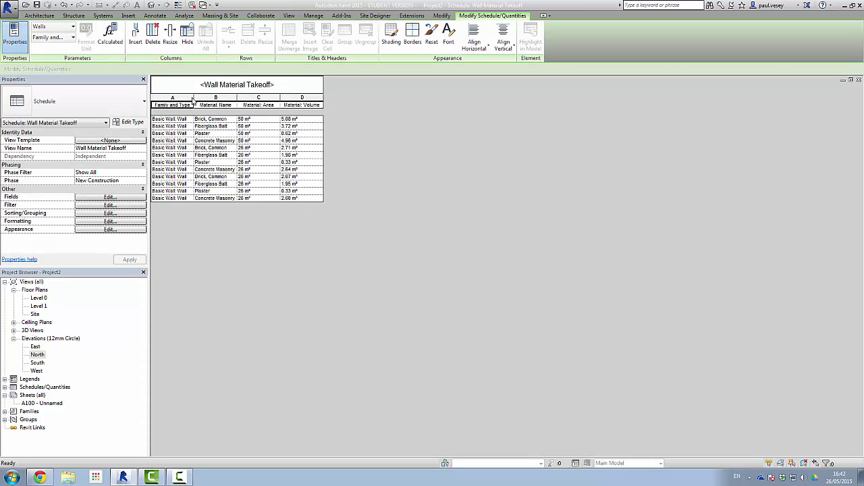
# Widen column A to show full Family and Type names, then reopen the schedule properties.
pyautogui.moveTo(193, 98); pyautogui.dragTo(374, 97)
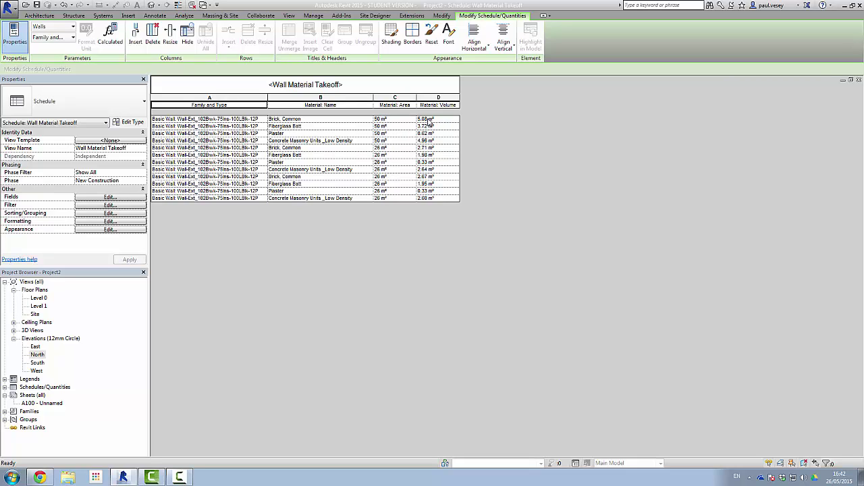
pyautogui.click(91, 199)
pyautogui.moveTo(312, 49); pyautogui.dragTo(315, 70)
# Give Material: Area a custom format rounded to 2 decimal places, overriding project settings.
pyautogui.click(315, 84)
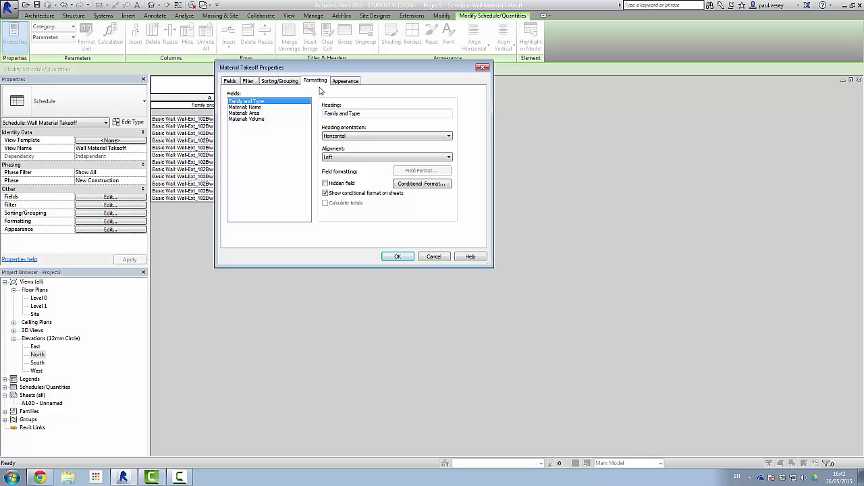
pyautogui.click(256, 114)
pyautogui.moveTo(349, 69); pyautogui.dragTo(365, 102)
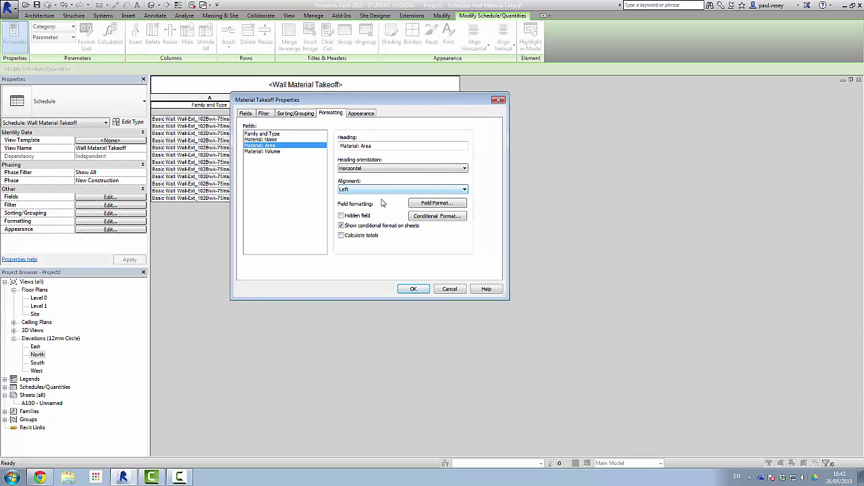
pyautogui.click(430, 203)
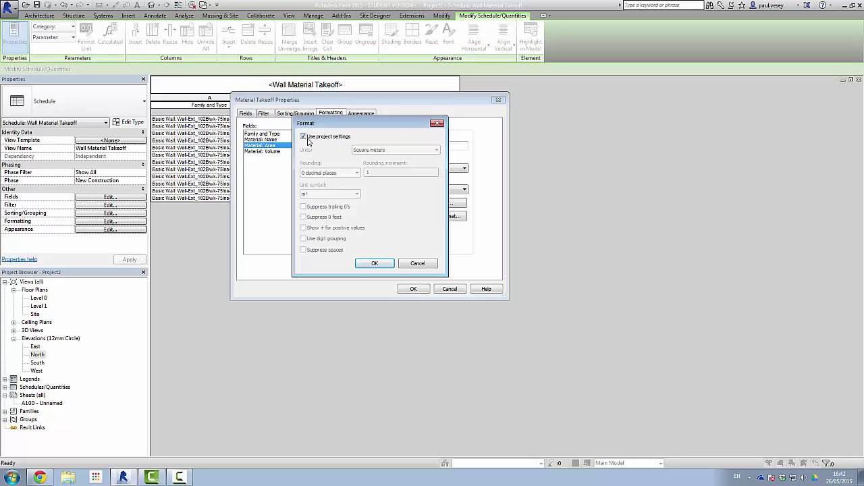
pyautogui.click(303, 137)
pyautogui.click(357, 173)
pyautogui.click(322, 208)
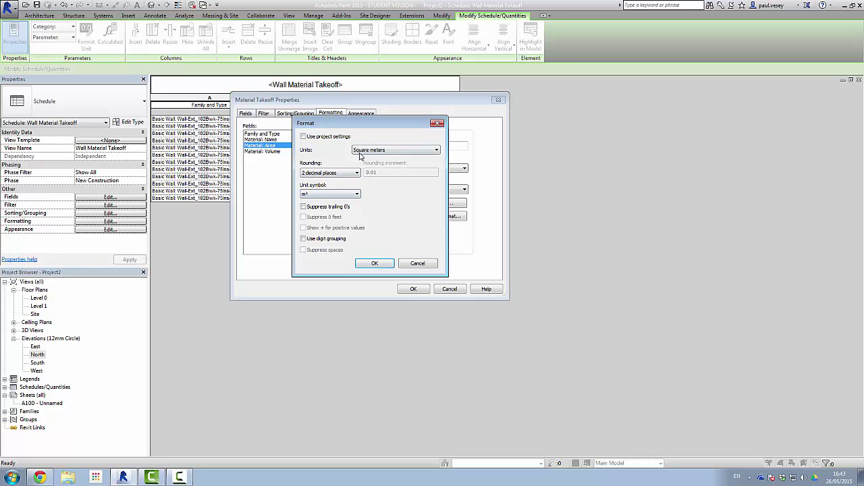
pyautogui.click(373, 263)
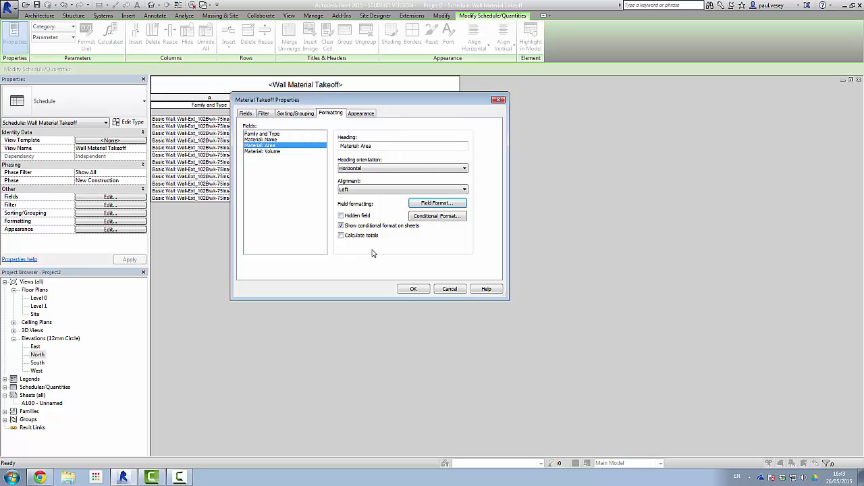
pyautogui.click(405, 289)
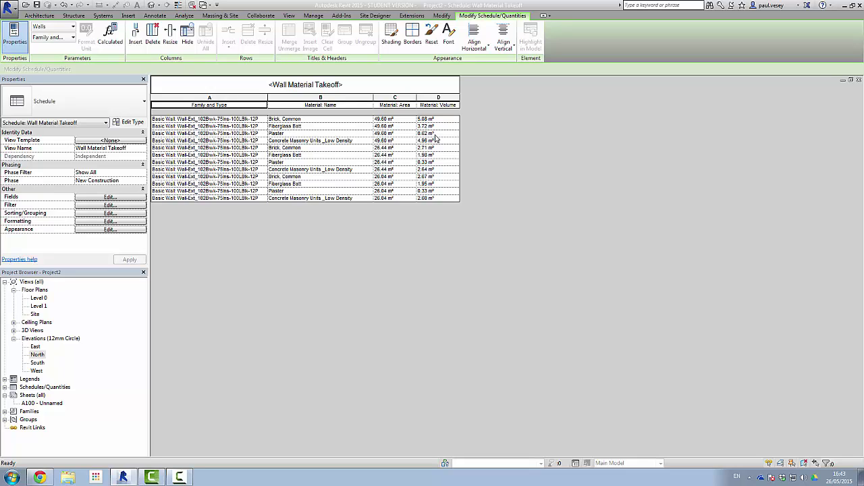
# Start a calculated value field named 'Material: Length' in the takeoff's fields.
pyautogui.click(96, 198)
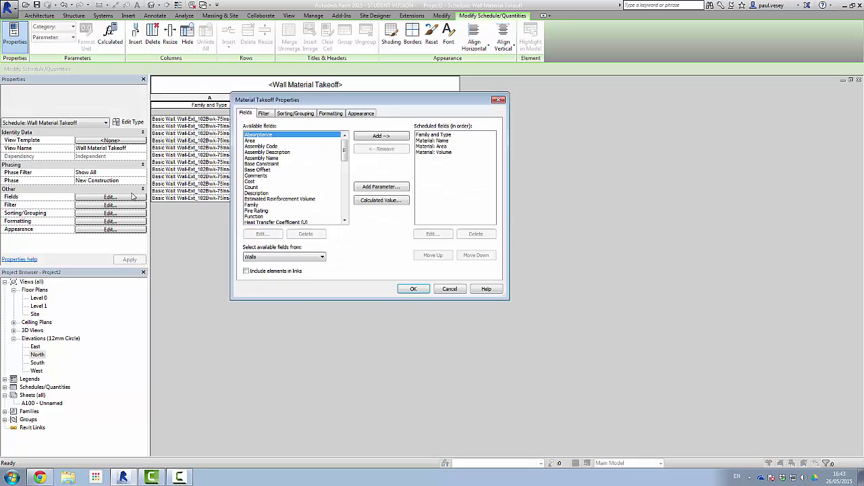
pyautogui.scroll(-8, 290, 168)
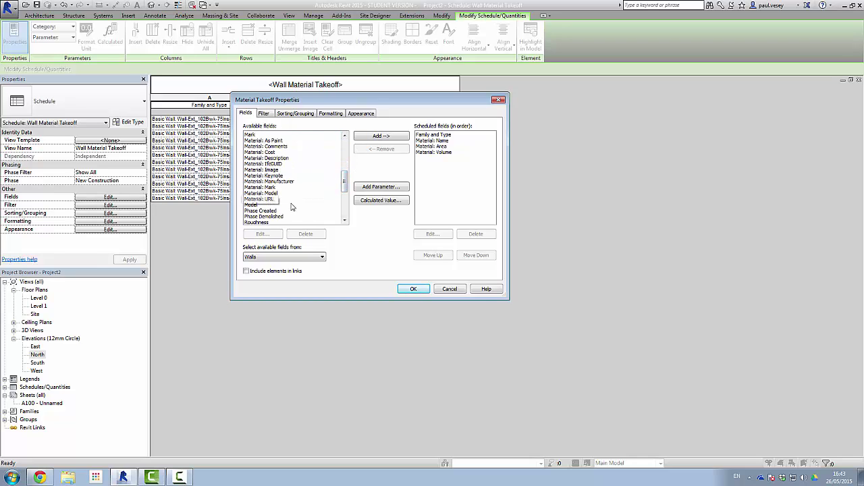
pyautogui.moveTo(345, 184); pyautogui.dragTo(345, 149)
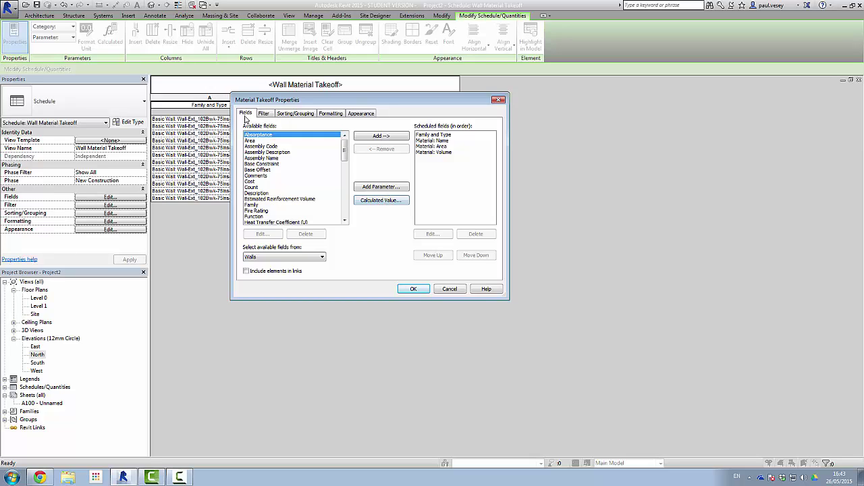
pyautogui.click(382, 201)
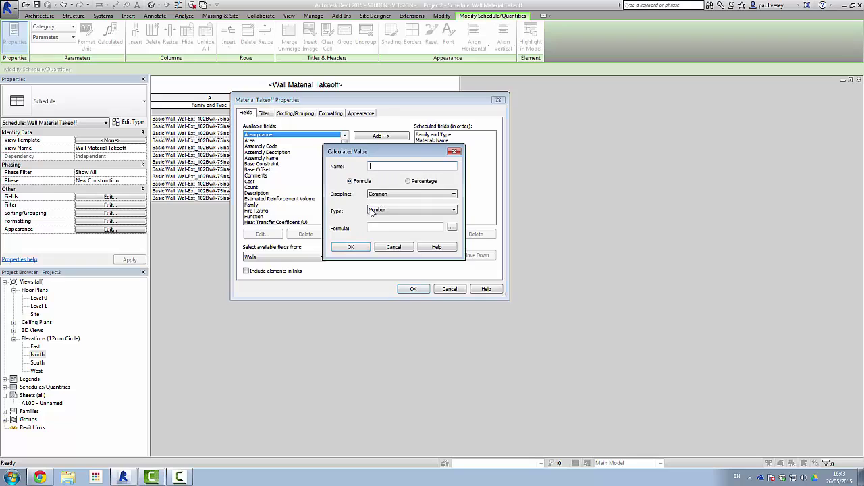
pyautogui.moveTo(403, 151); pyautogui.dragTo(452, 180)
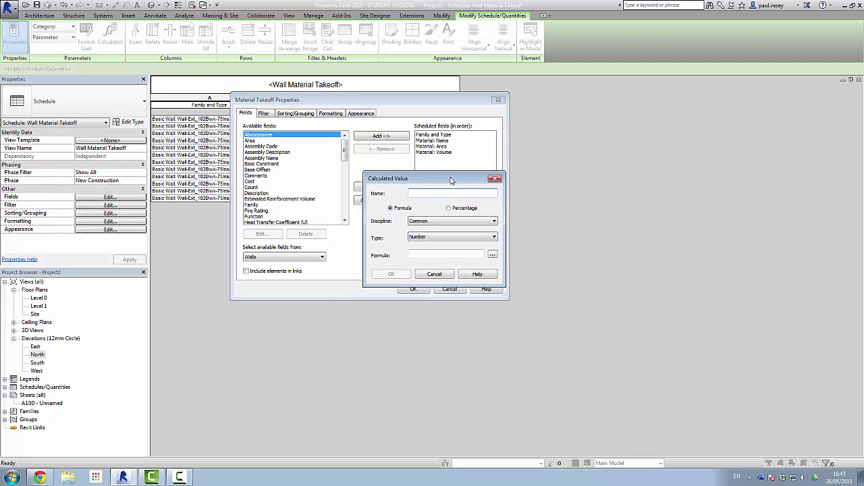
pyautogui.write('Material: Length')
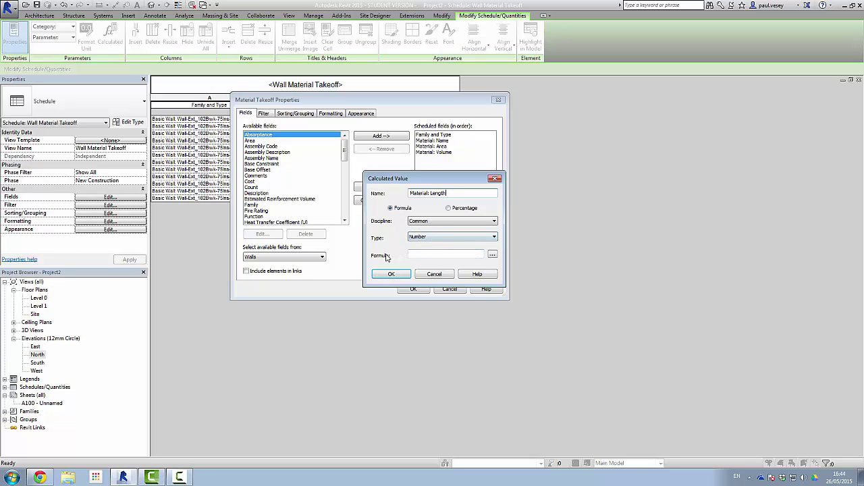
pyautogui.click(492, 255)
# Enter the formula Material: Volume / Material: Area for the calculated field.
pyautogui.click(348, 205)
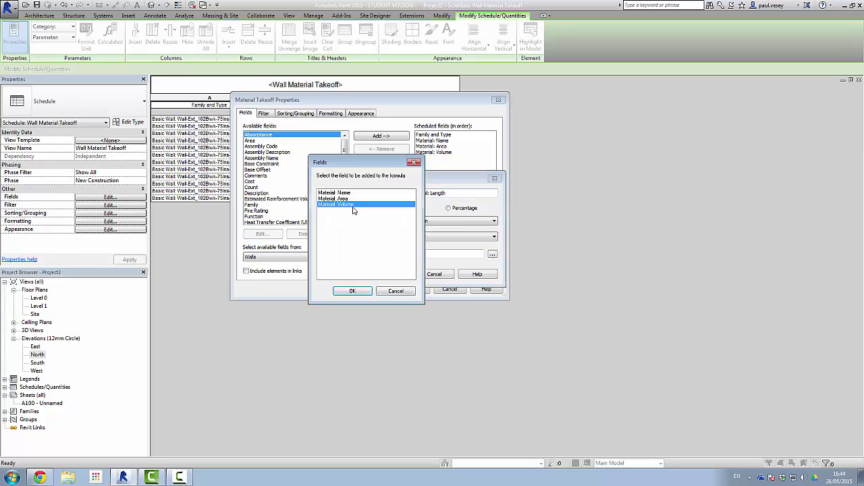
pyautogui.doubleClick(349, 204)
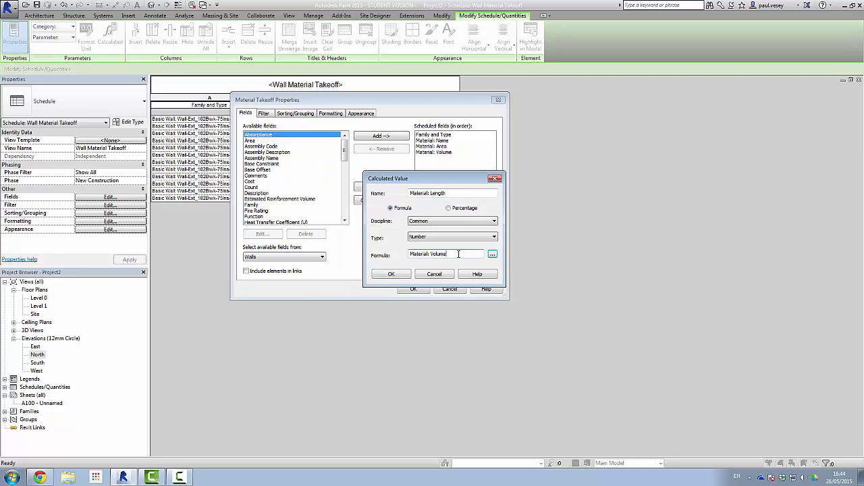
pyautogui.write('/')
pyautogui.click(492, 255)
pyautogui.doubleClick(348, 200)
# Retry creating the field after invalid-name errors, adjusting formula spacing and keeping Number type.
pyautogui.click(385, 274)
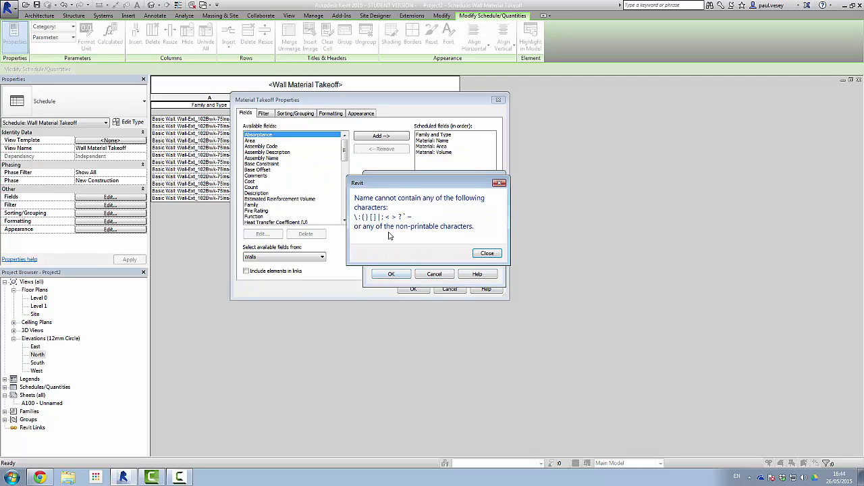
pyautogui.click(487, 253)
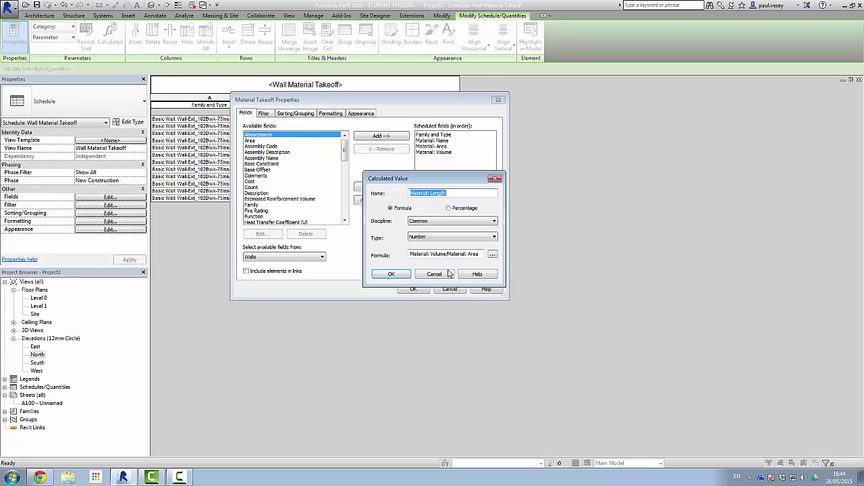
pyautogui.click(448, 255)
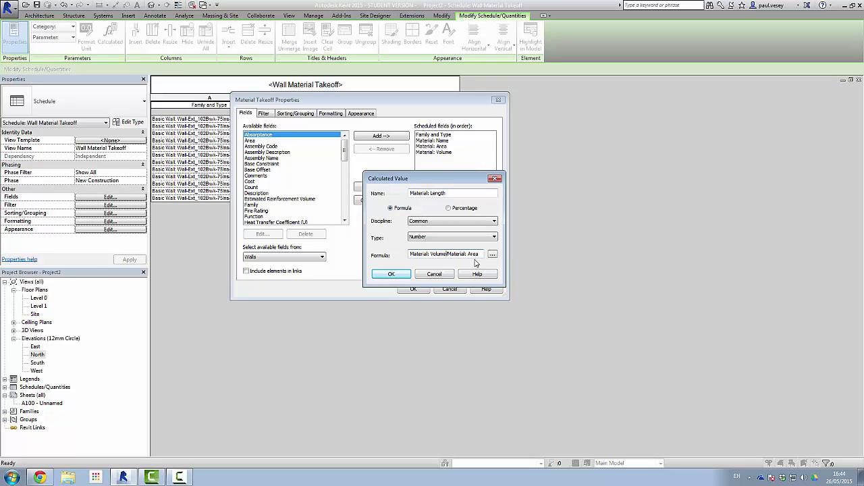
pyautogui.press('Right')
pyautogui.click(389, 275)
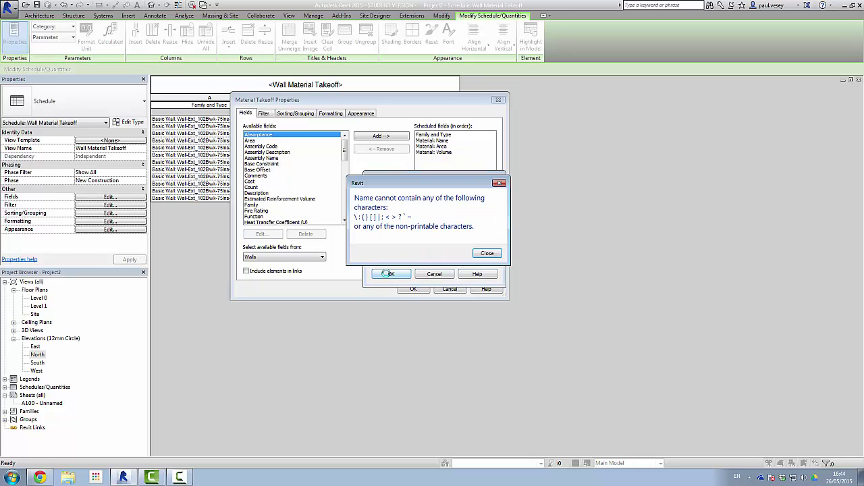
pyautogui.click(477, 255)
pyautogui.click(483, 238)
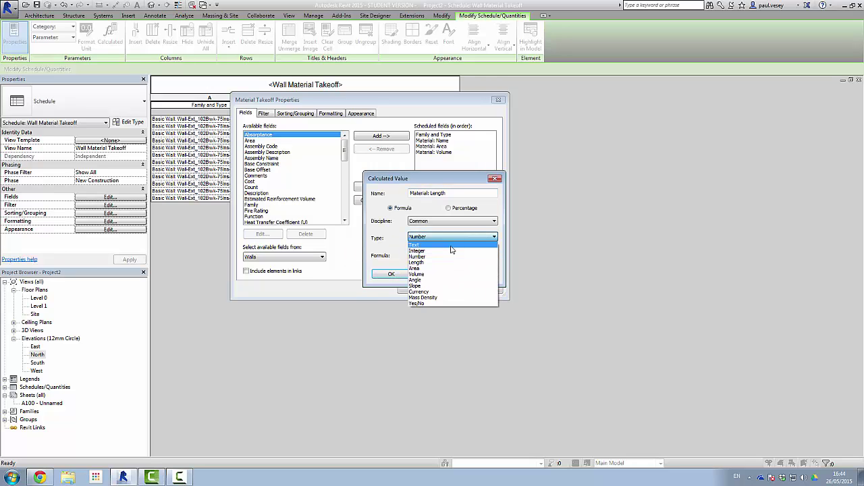
pyautogui.click(439, 258)
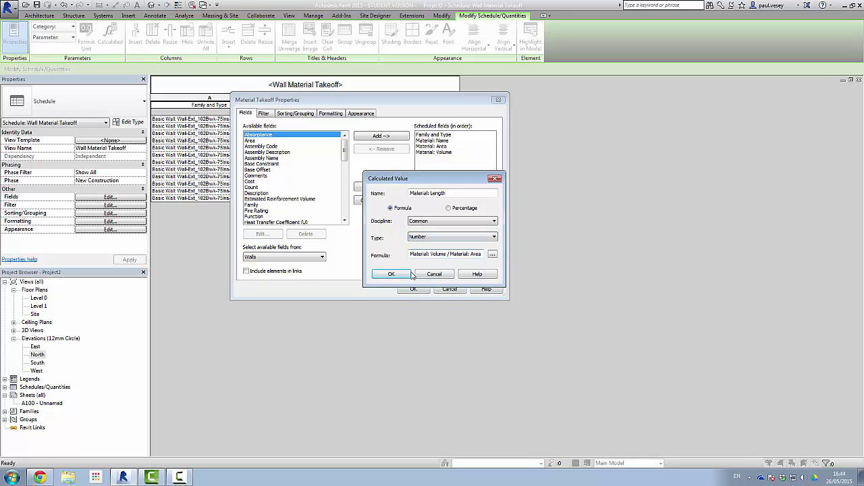
pyautogui.click(402, 276)
pyautogui.click(487, 252)
# Set the result type to Length and rename the field 'Material Length' without the colon.
pyautogui.click(494, 237)
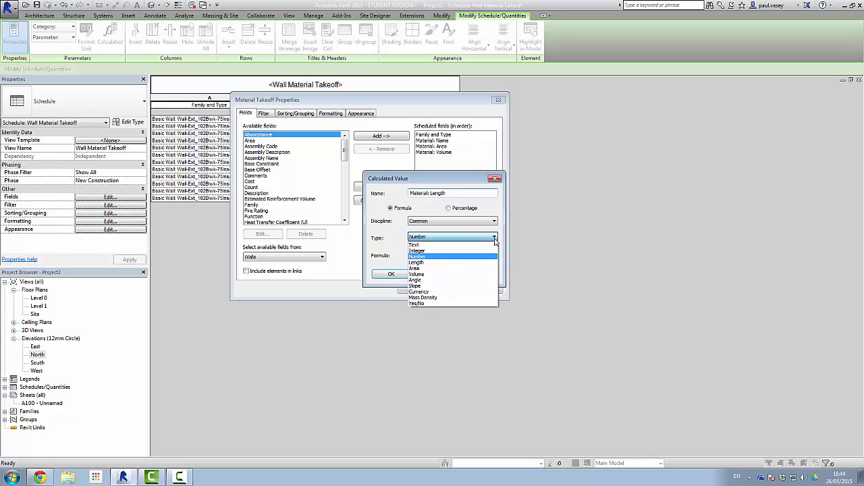
pyautogui.click(448, 262)
pyautogui.click(393, 274)
pyautogui.click(487, 253)
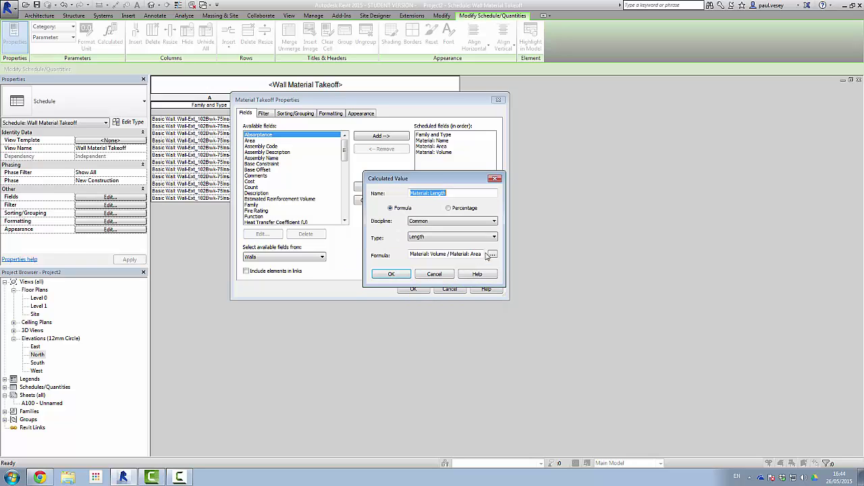
pyautogui.click(471, 253)
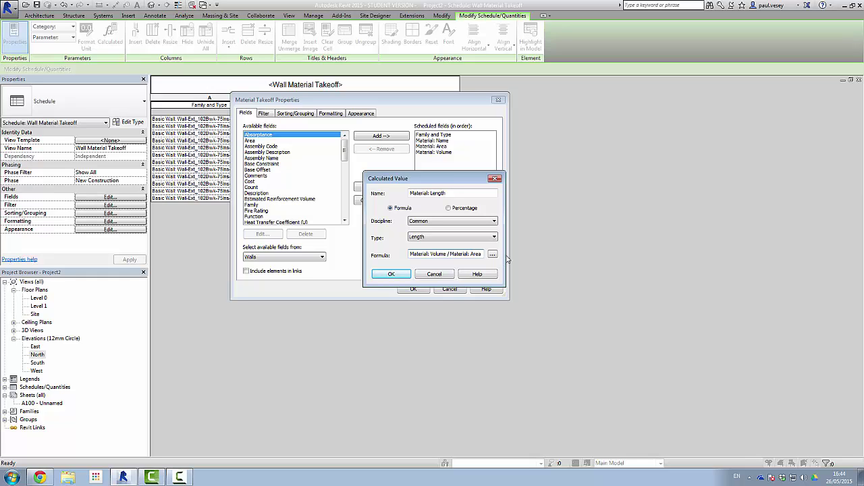
pyautogui.click(429, 194)
pyautogui.click(391, 274)
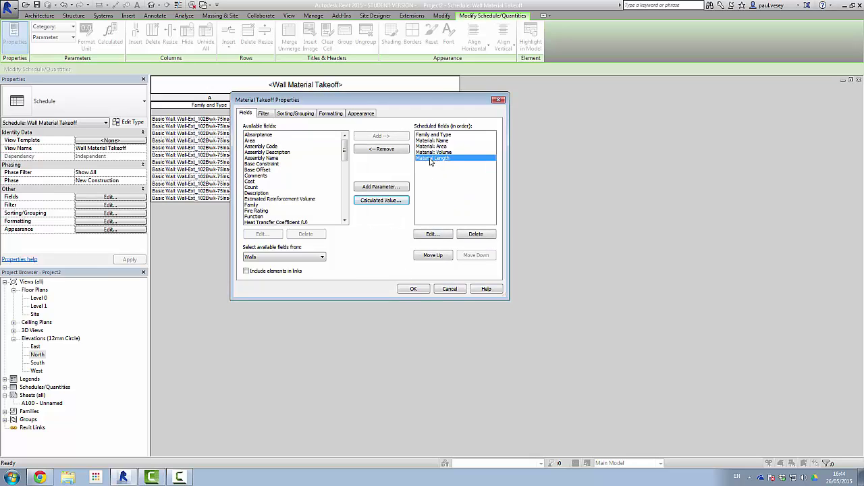
# Recheck the Material Length settings and apply the new column to the schedule.
pyautogui.click(397, 202)
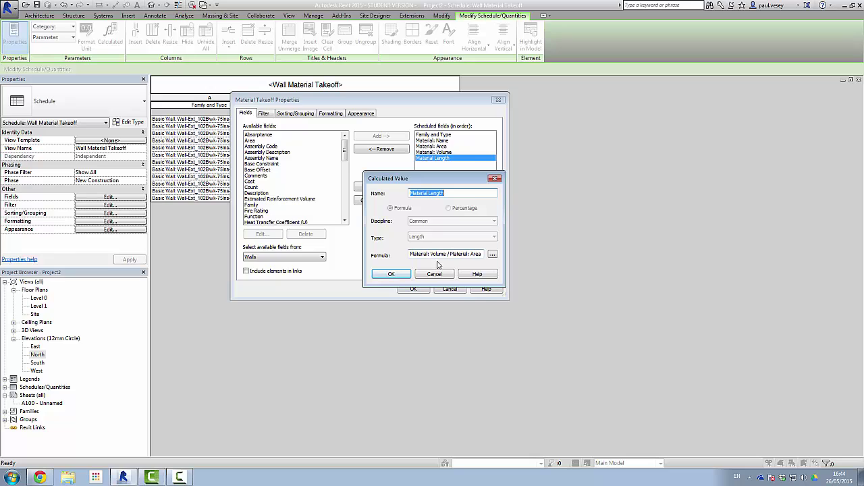
pyautogui.click(403, 276)
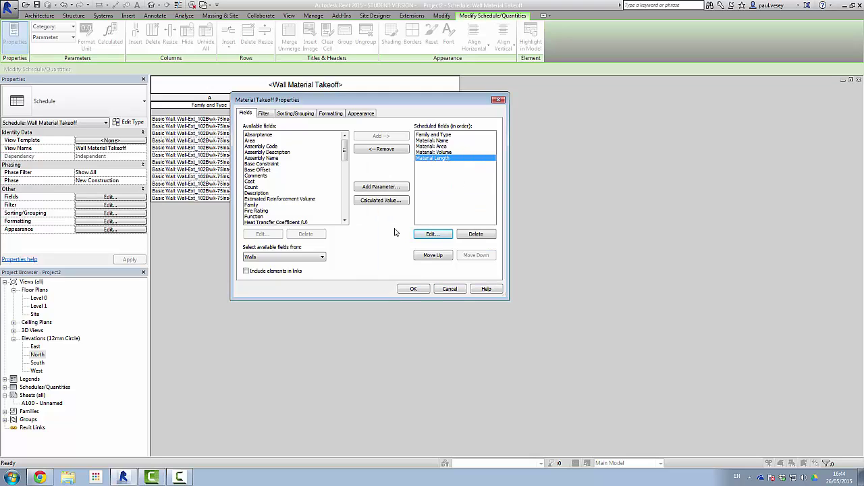
pyautogui.click(413, 289)
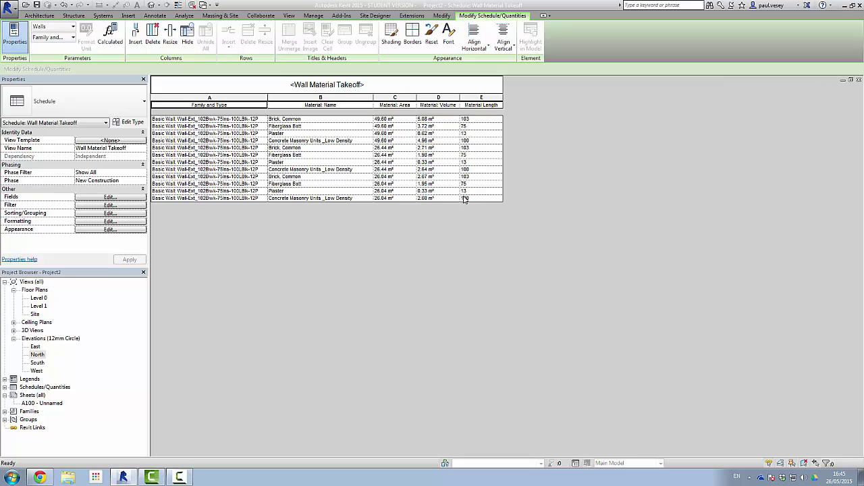
pyautogui.click(90, 198)
# Give the Material Length column a custom number format with a unit symbol shown.
pyautogui.click(380, 201)
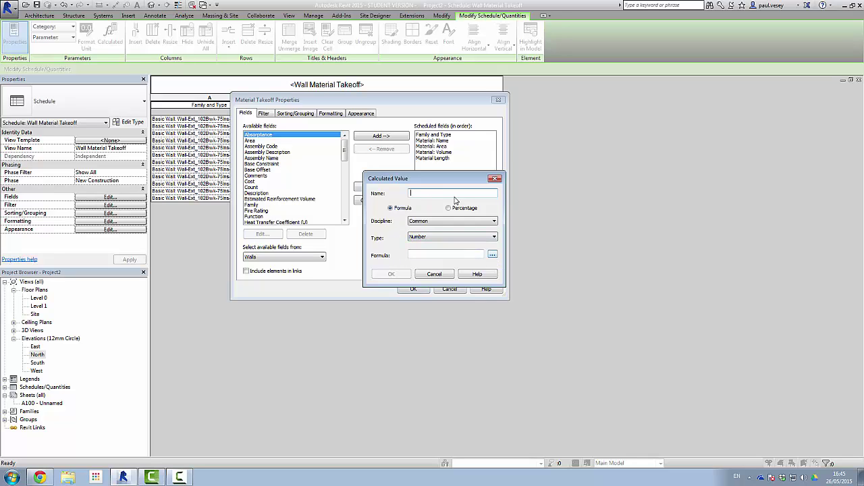
pyautogui.click(433, 265)
pyautogui.click(334, 113)
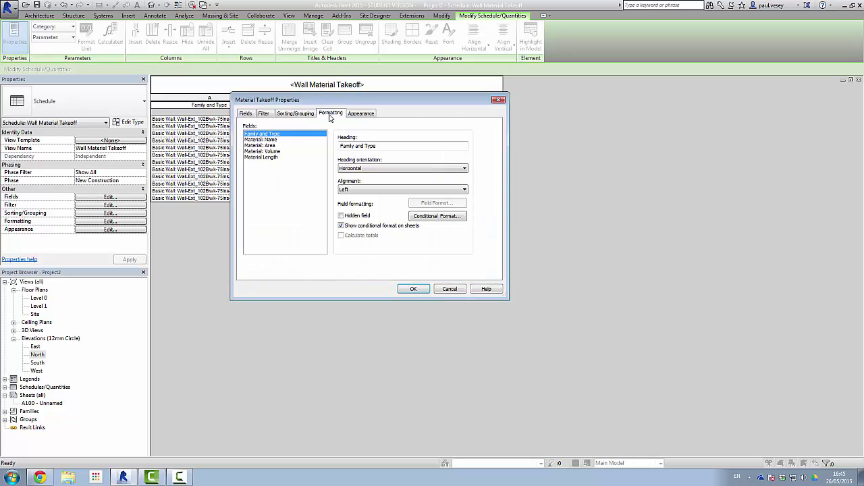
pyautogui.click(266, 157)
pyautogui.click(427, 203)
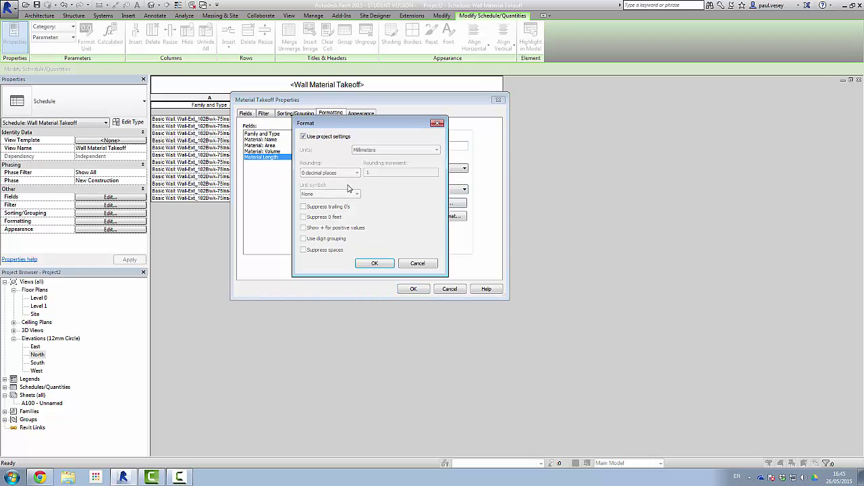
pyautogui.click(314, 137)
pyautogui.click(357, 195)
pyautogui.click(305, 211)
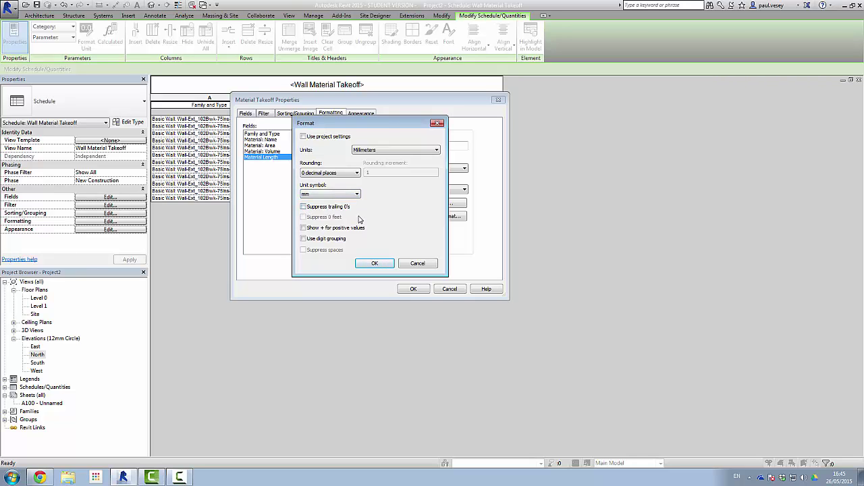
# Switch Material Length units to metres with rounding, then return to the schedule.
pyautogui.moveTo(383, 124); pyautogui.dragTo(425, 124)
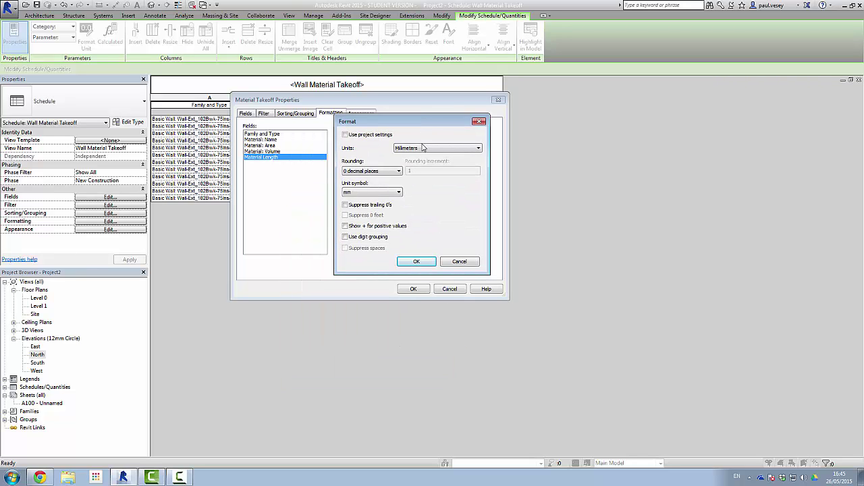
pyautogui.click(425, 148)
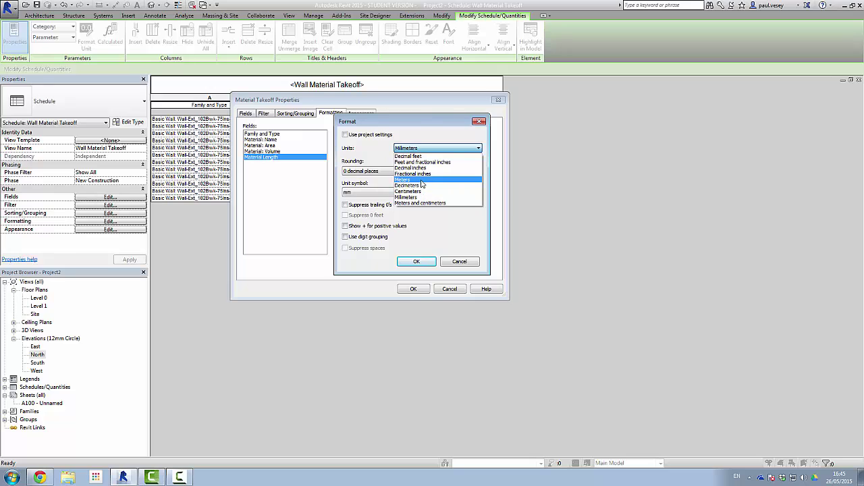
pyautogui.click(422, 180)
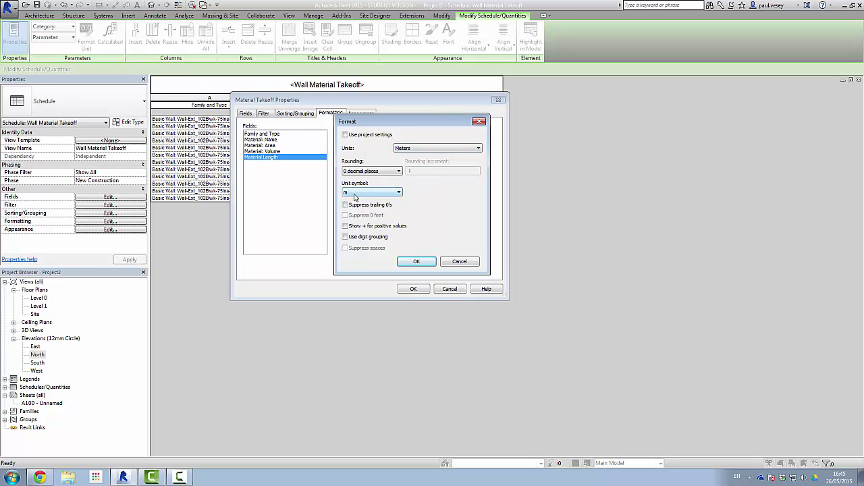
pyautogui.click(399, 171)
pyautogui.click(362, 208)
pyautogui.click(416, 262)
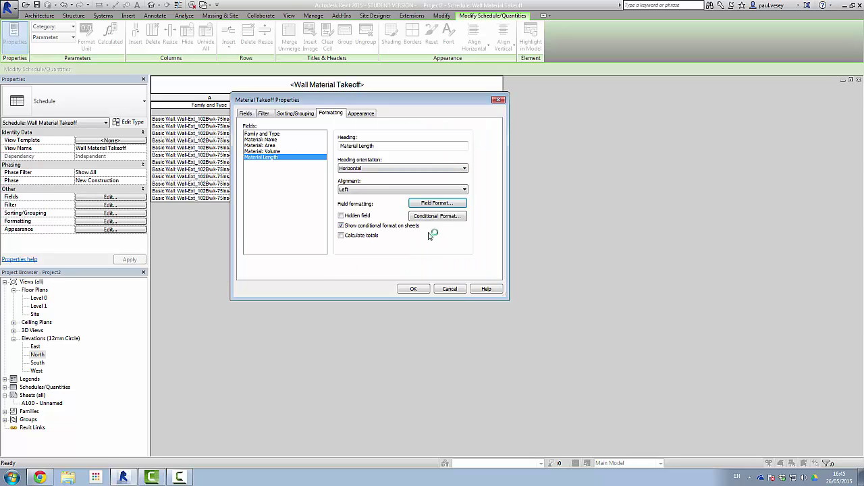
pyautogui.click(410, 288)
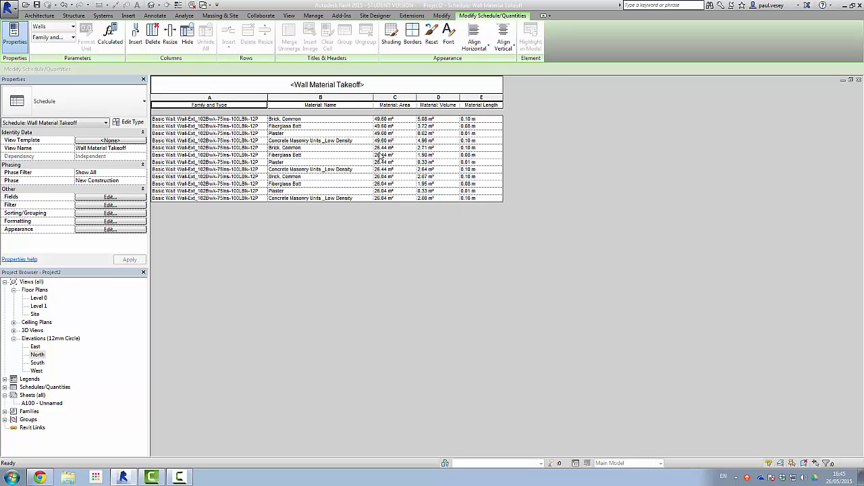
# Change the Material Length format to millimetres, showing values like 102.50 mm.
pyautogui.click(115, 222)
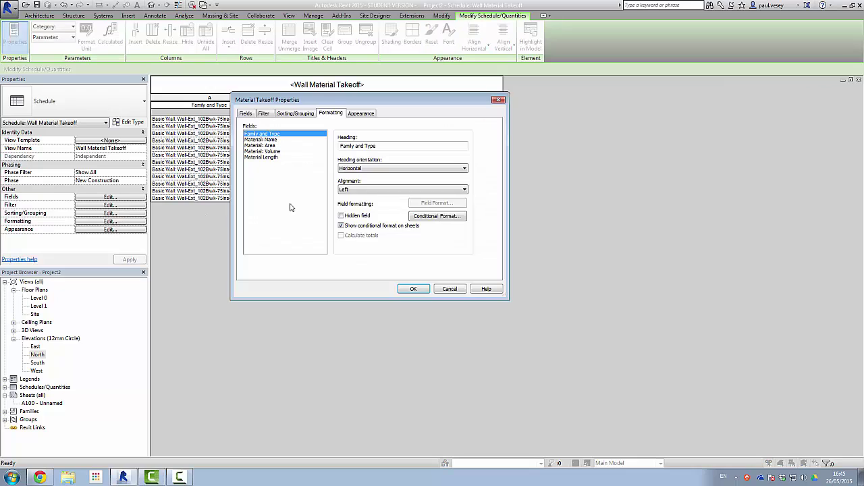
pyautogui.click(405, 190)
pyautogui.click(263, 157)
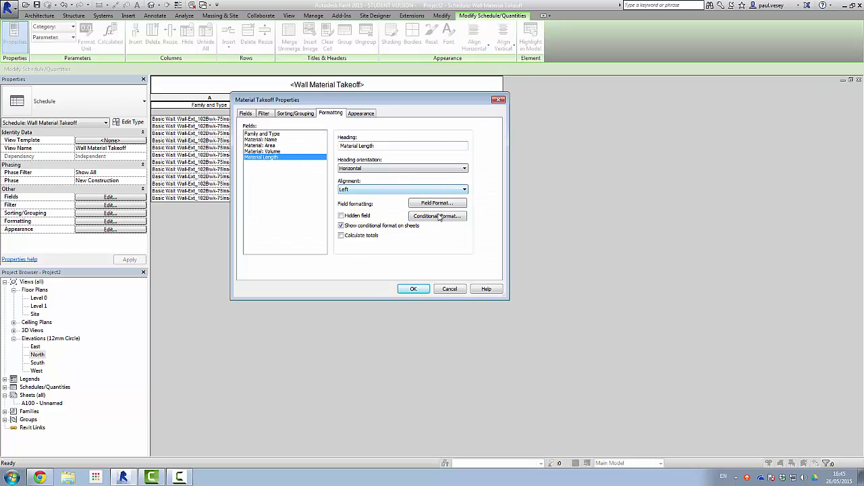
pyautogui.click(438, 203)
pyautogui.click(421, 148)
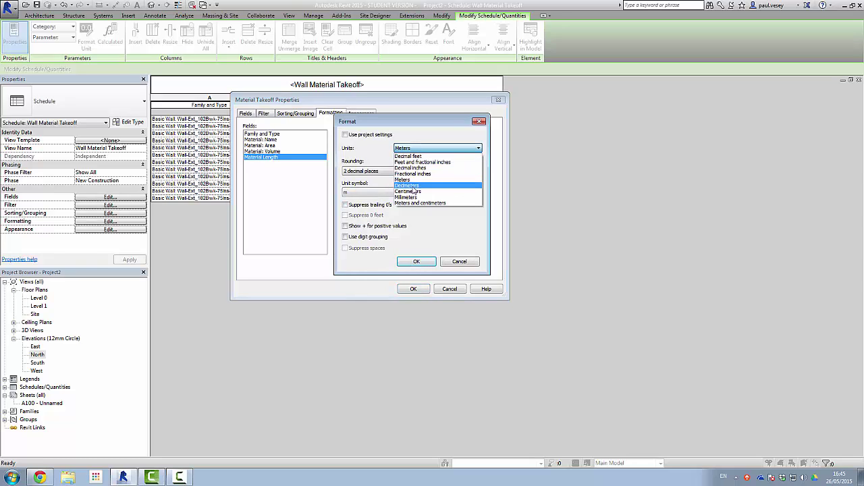
pyautogui.click(407, 197)
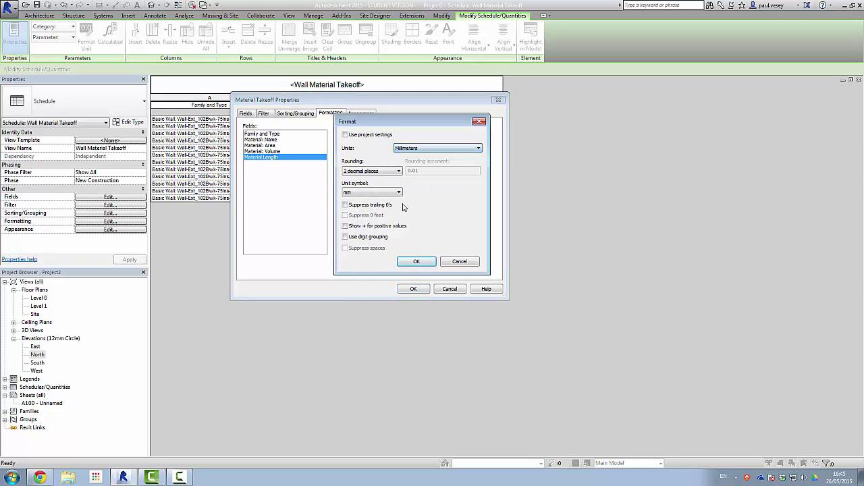
pyautogui.click(417, 262)
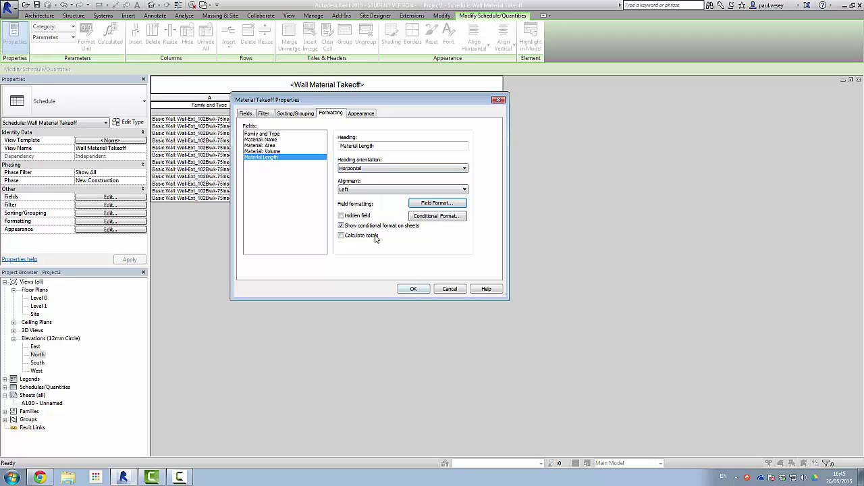
pyautogui.click(410, 288)
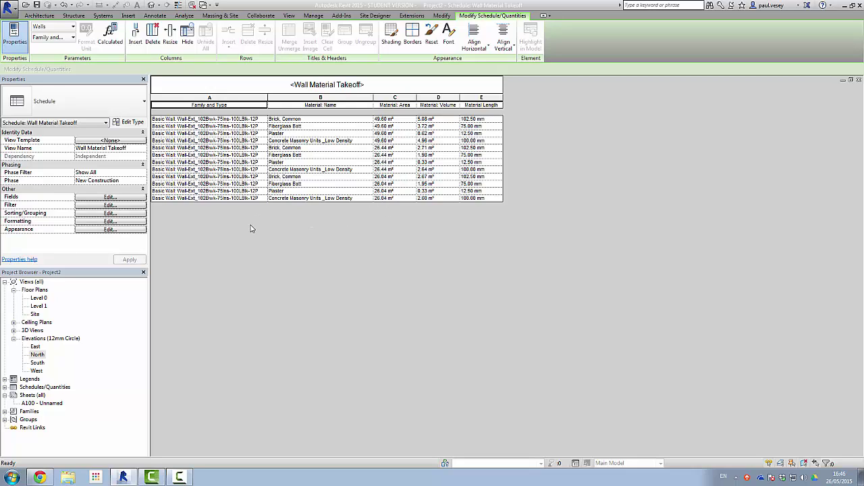
pyautogui.click(13, 11)
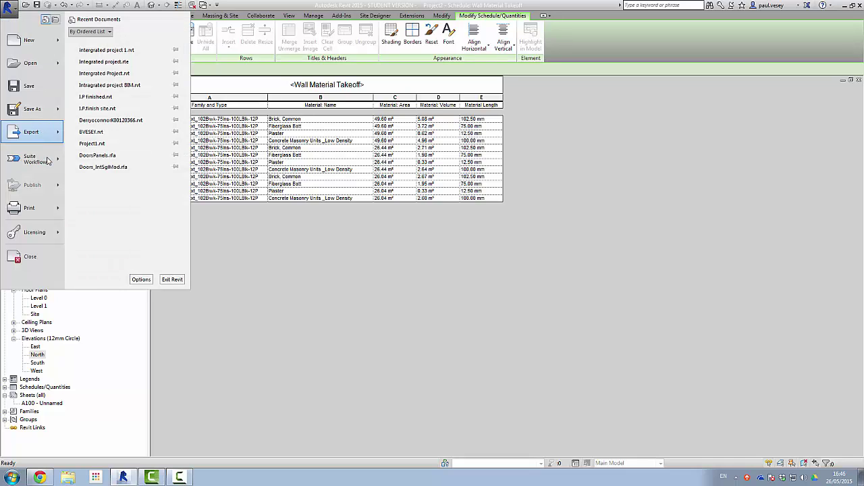
# Export the schedule as a delimited text report.
pyautogui.click(59, 135)
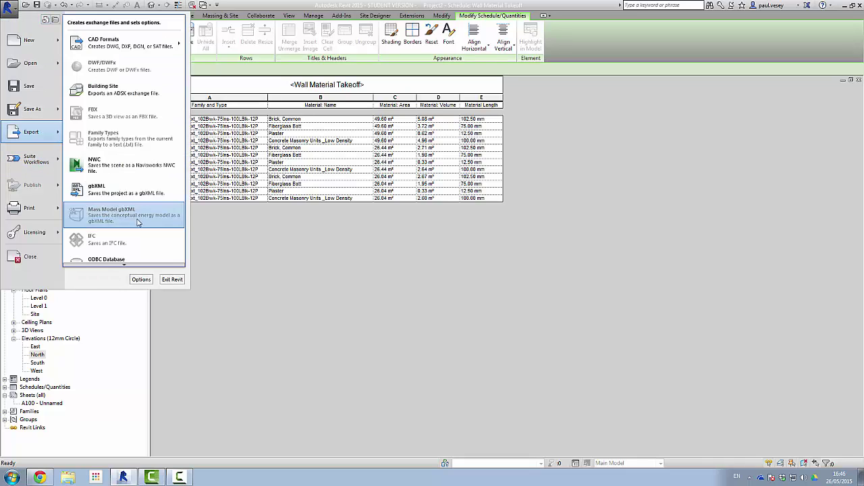
pyautogui.scroll(-3, 123, 270)
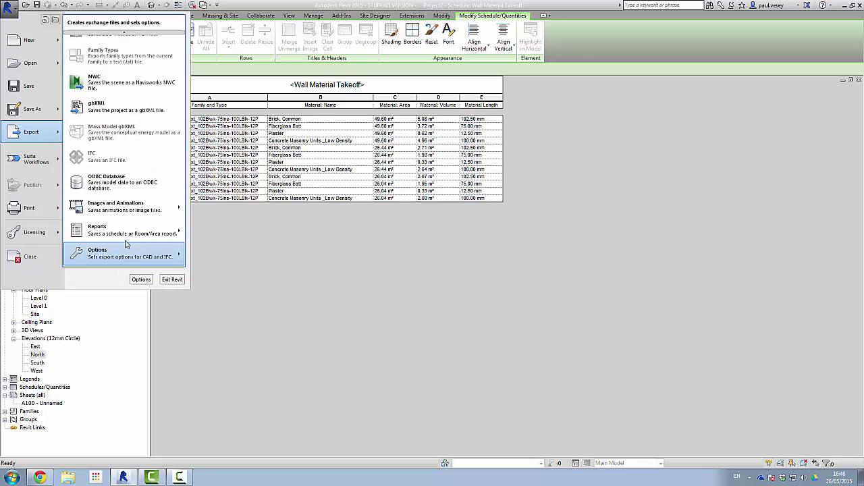
pyautogui.moveTo(129, 235)
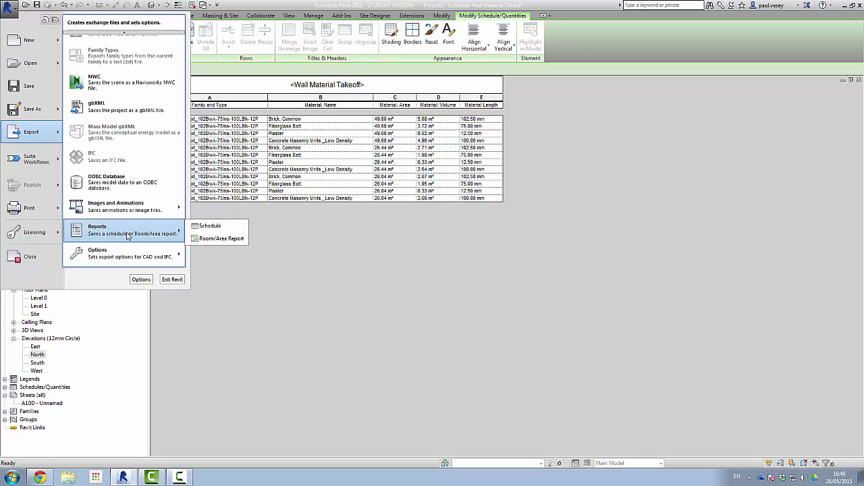
pyautogui.click(215, 229)
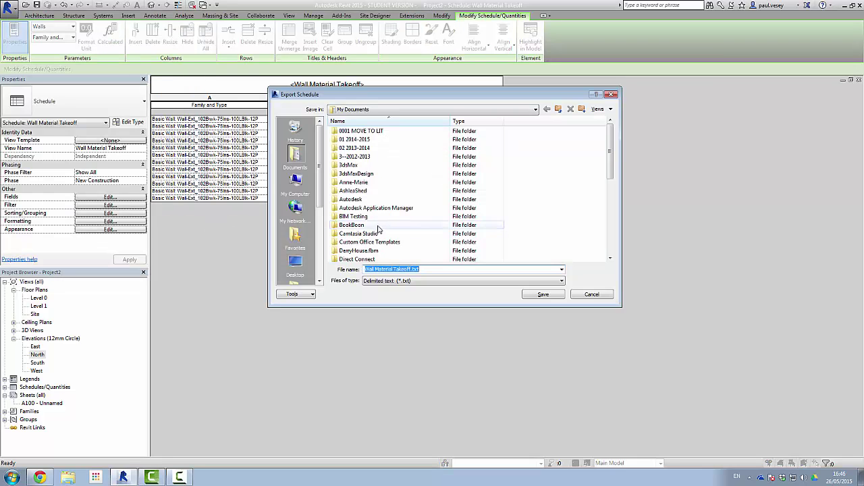
pyautogui.click(427, 281)
pyautogui.click(427, 290)
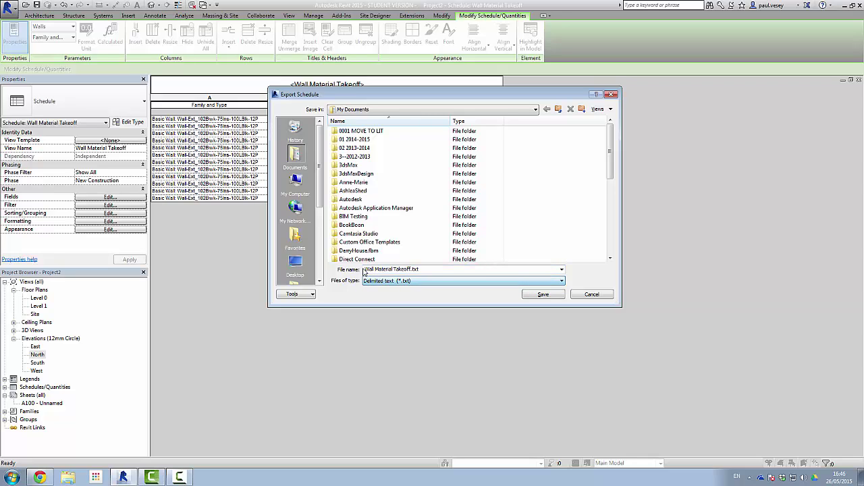
# Save Wall Material Takeoff.txt to the Desktop, overwriting it, with a punctuation field delimiter.
pyautogui.moveTo(409, 95); pyautogui.dragTo(403, 95)
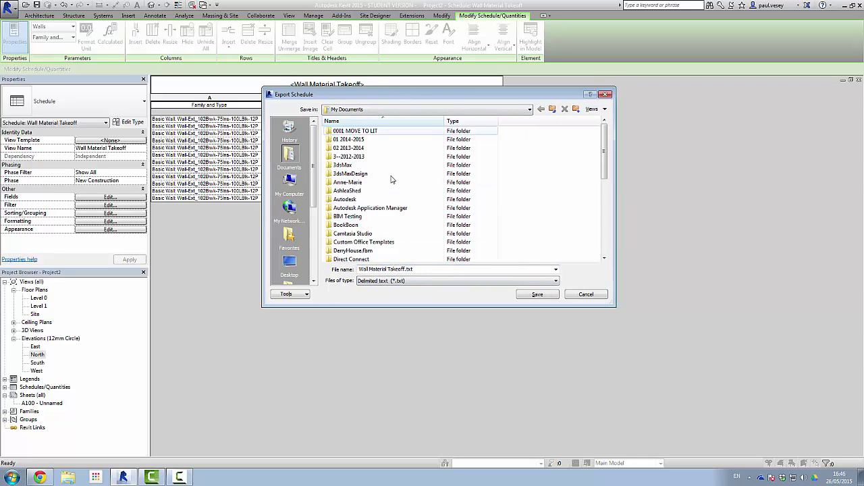
pyautogui.click(289, 263)
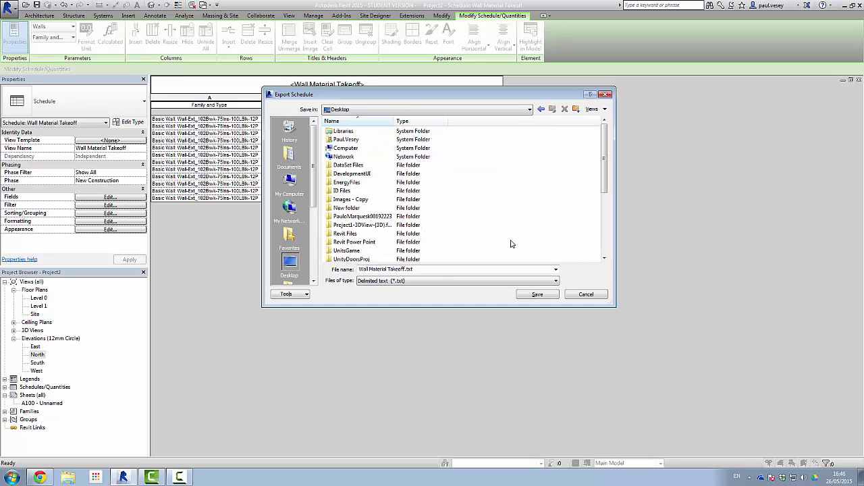
pyautogui.click(537, 295)
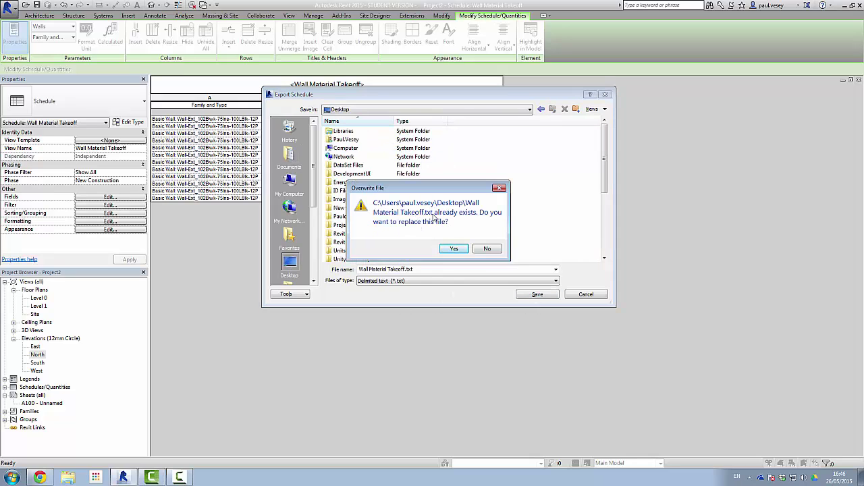
pyautogui.click(453, 248)
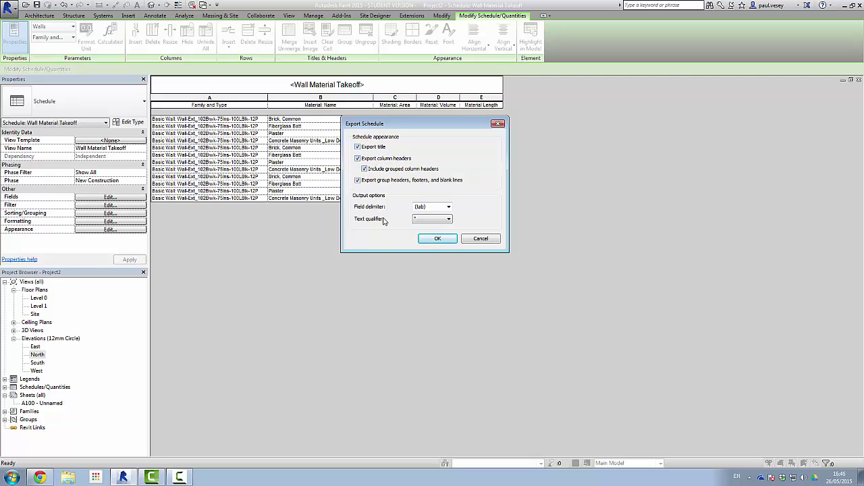
pyautogui.click(449, 207)
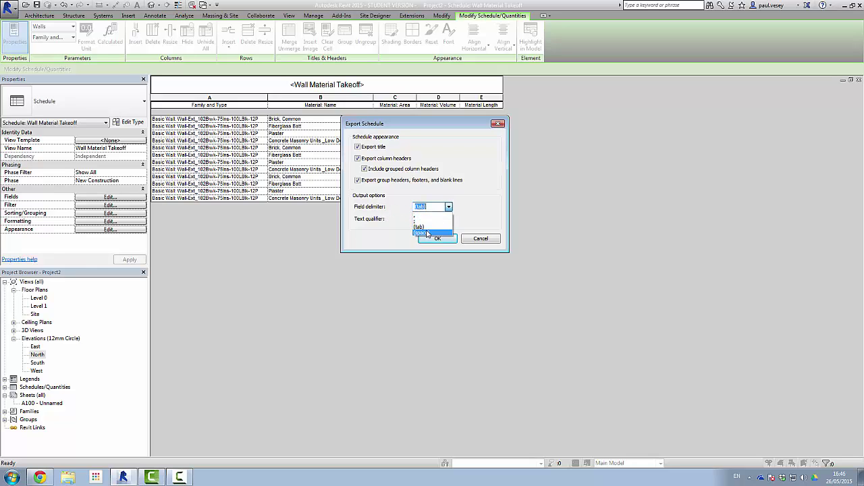
pyautogui.click(429, 229)
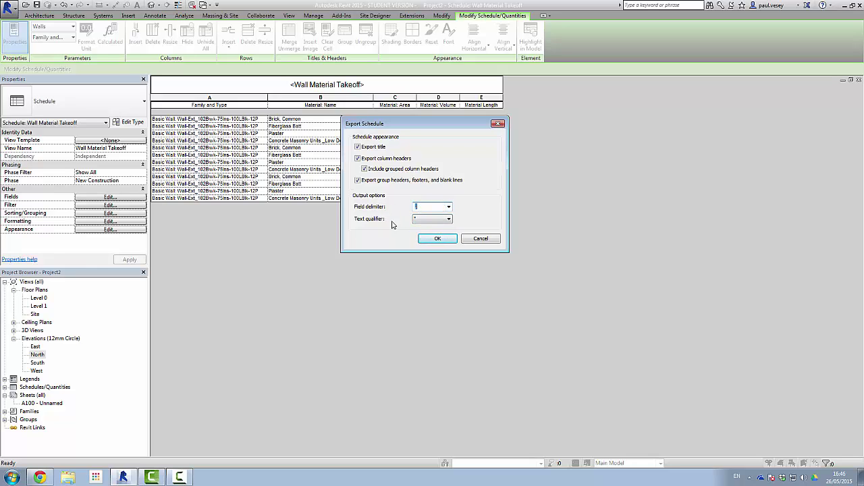